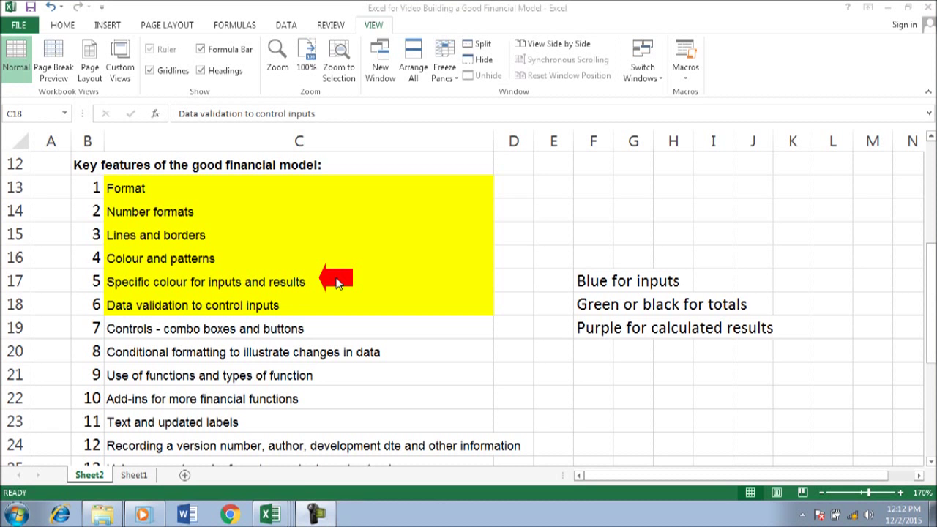
Step: Give item 7, 'Controls - combo boxes and buttons' (C19), a yellow fill
left_click(112, 329)
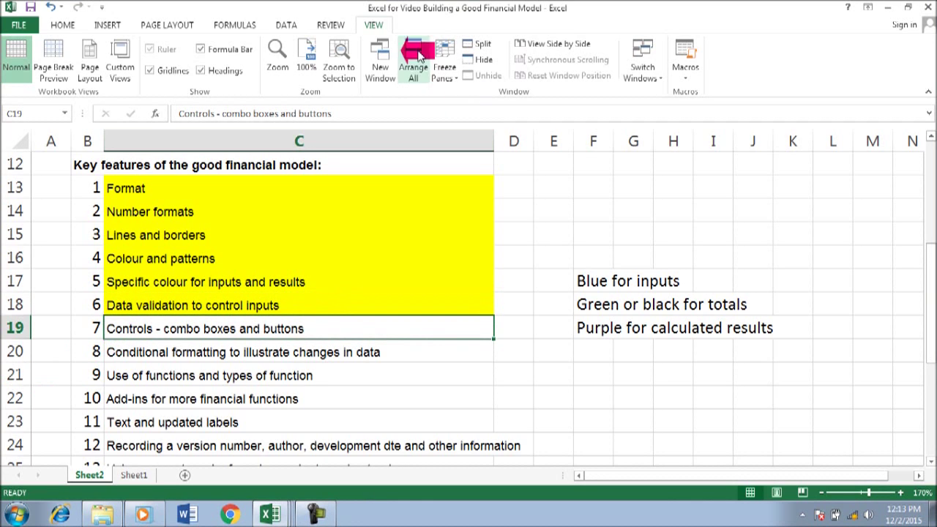
left_click(62, 25)
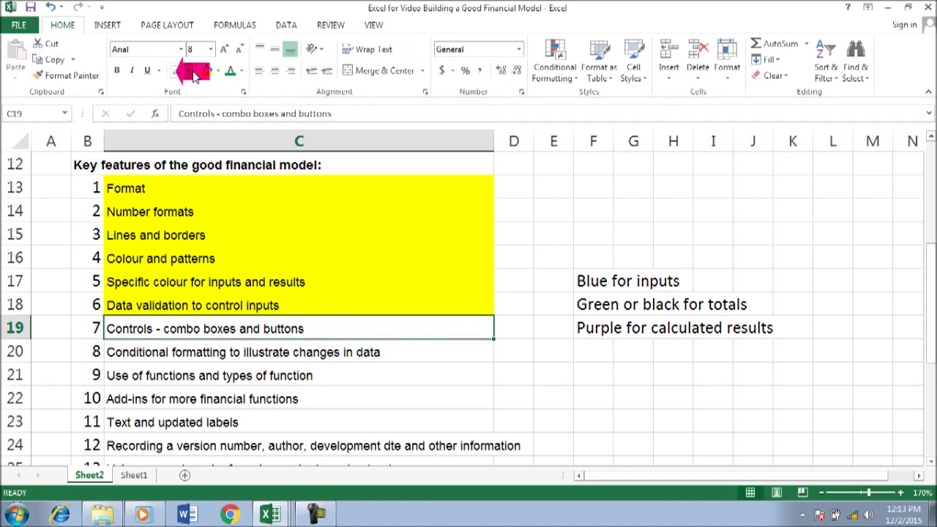
left_click(217, 70)
left_click(240, 177)
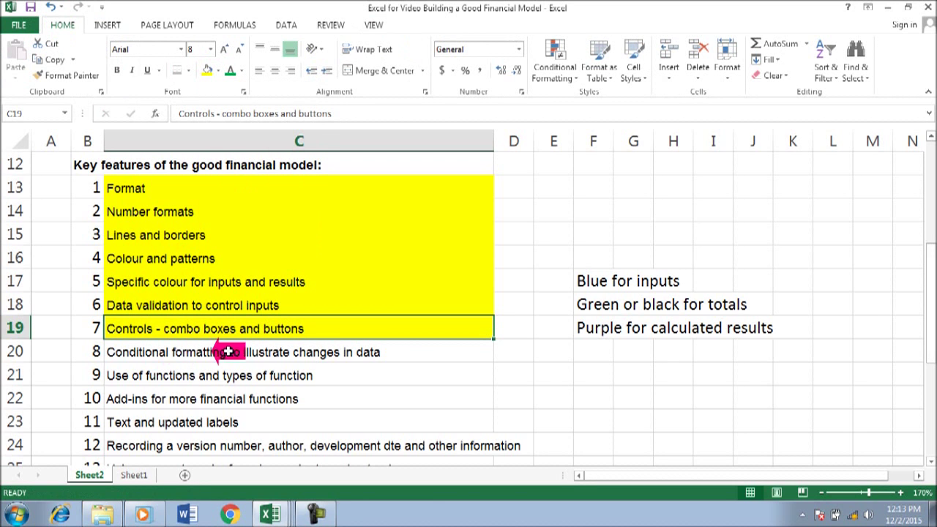
Step: On Sheet1, copy the yellow separator band from row 35 into row 40
left_click(131, 474)
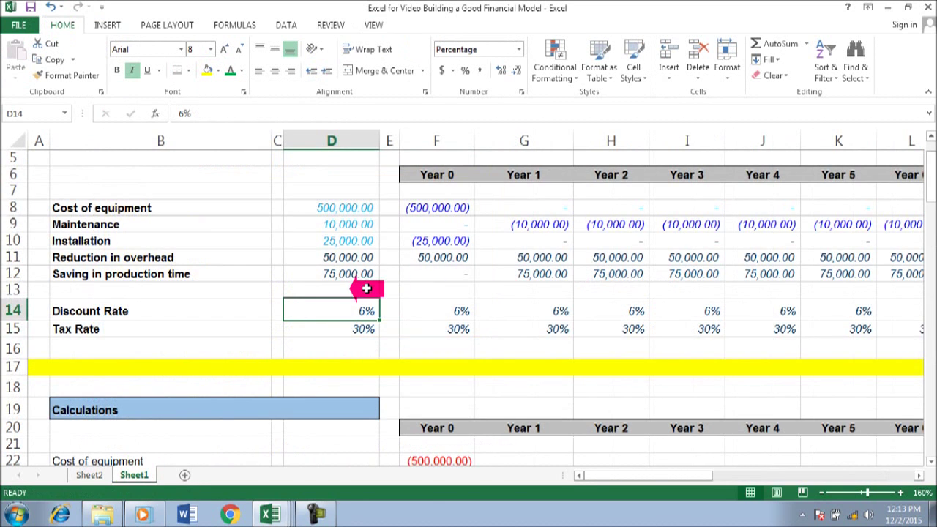
scroll(365, 288, "down", 2)
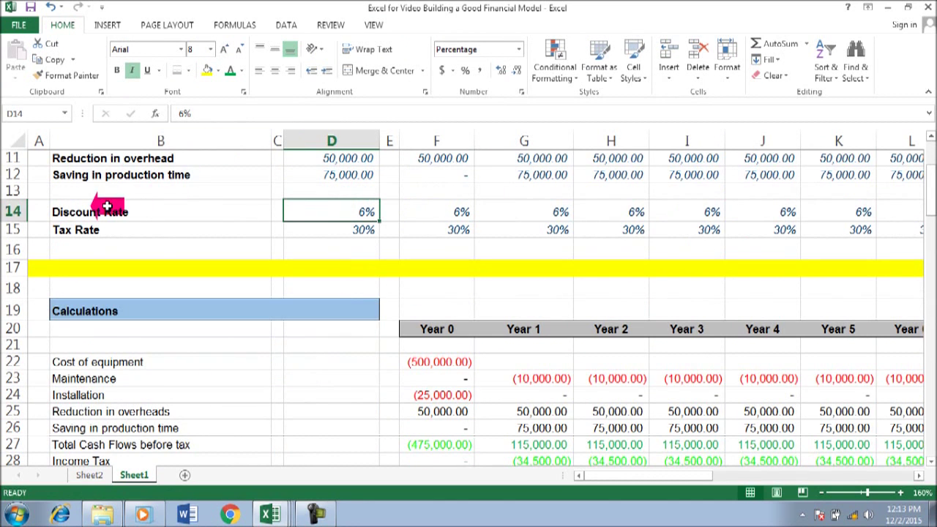
scroll(335, 223, "down", 6)
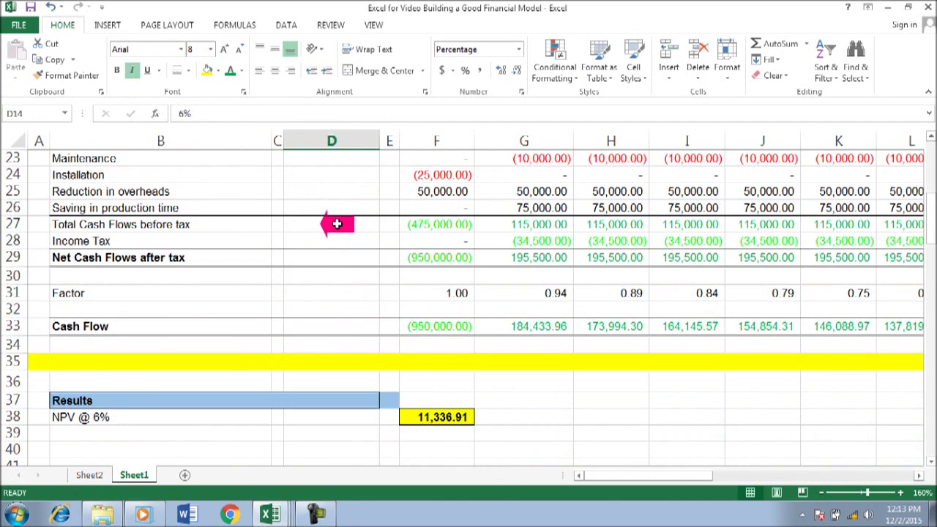
left_click(59, 352)
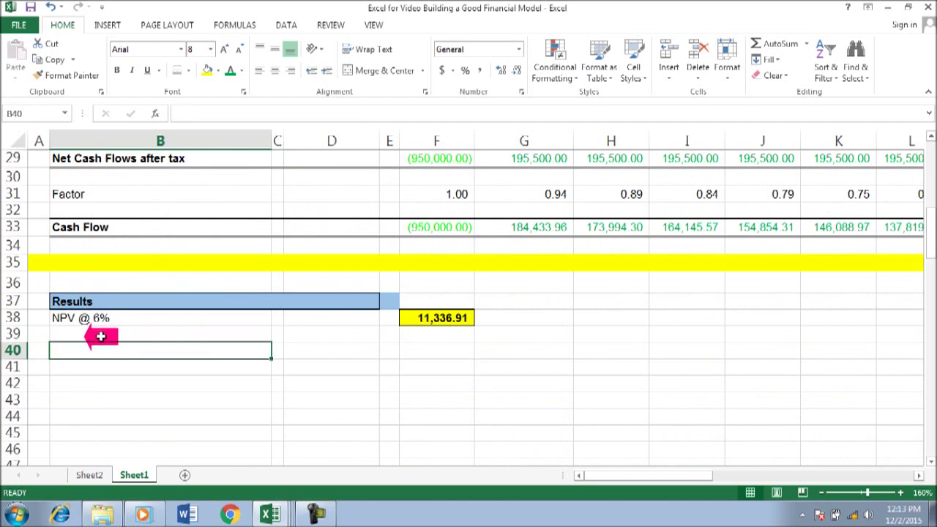
left_click(13, 261)
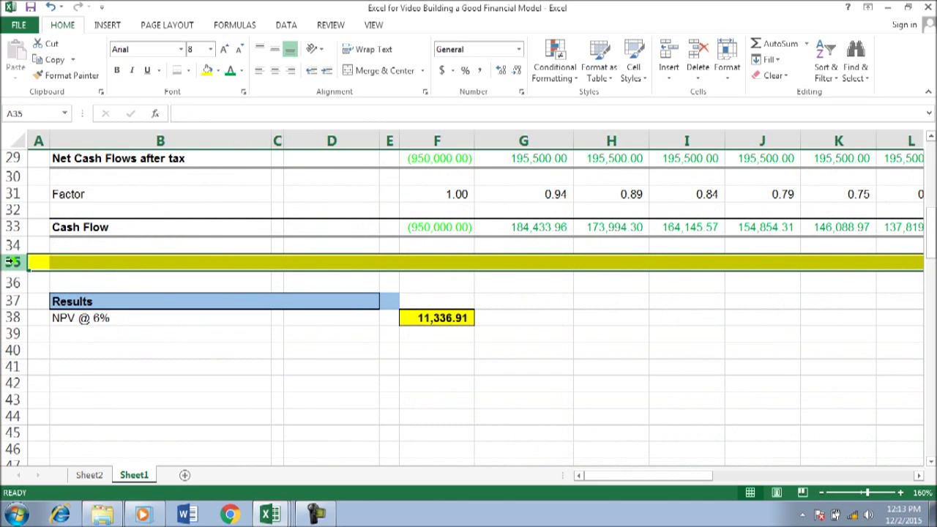
key("ctrl+c")
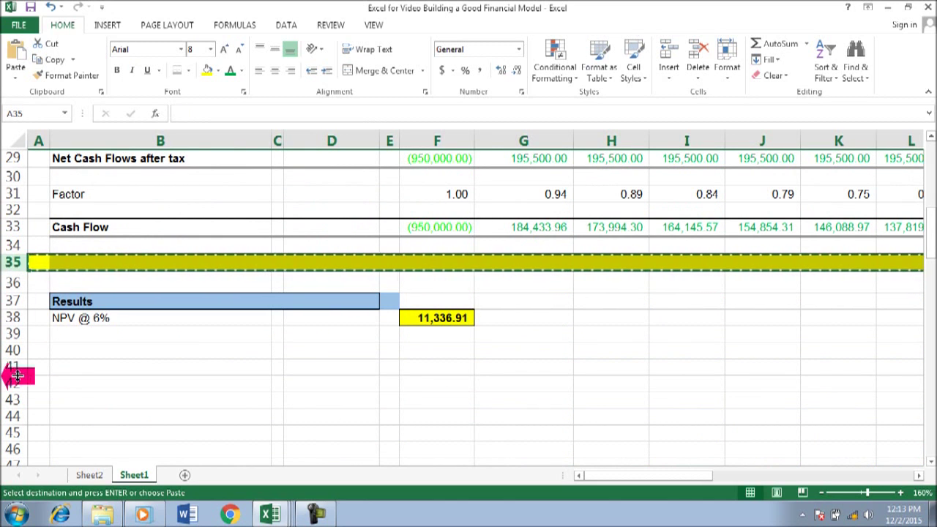
left_click(13, 339)
left_click(13, 351)
key("ctrl+v")
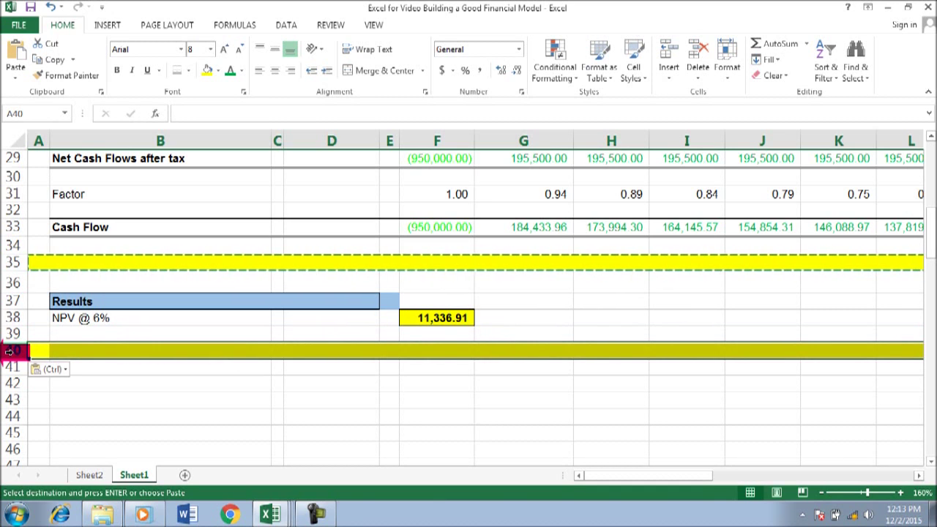
Step: Enter the label 'Discount Rate' in B42
left_click(109, 389)
type("Disocu")
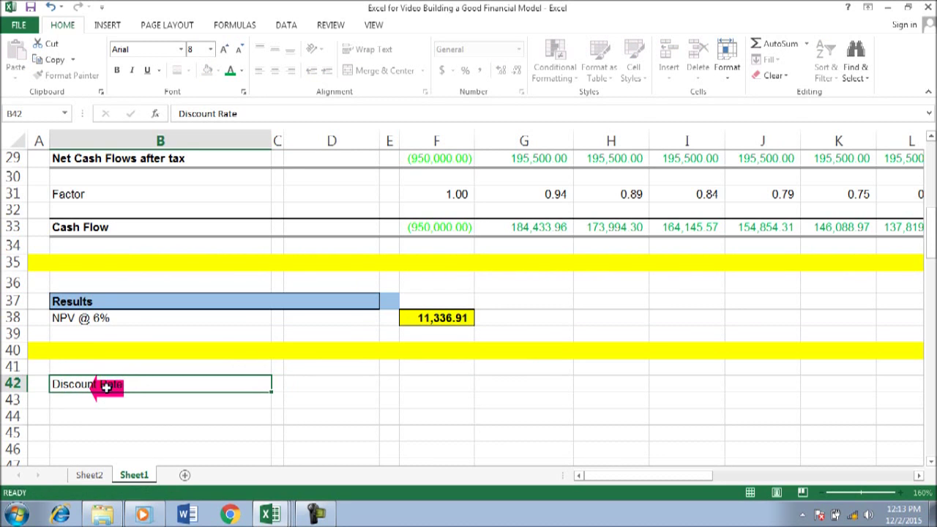
key("Return")
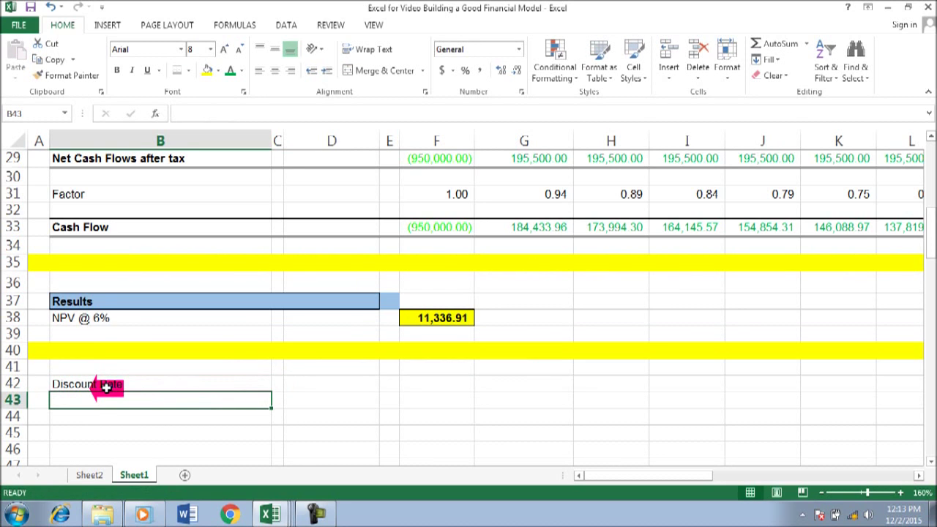
type("S")
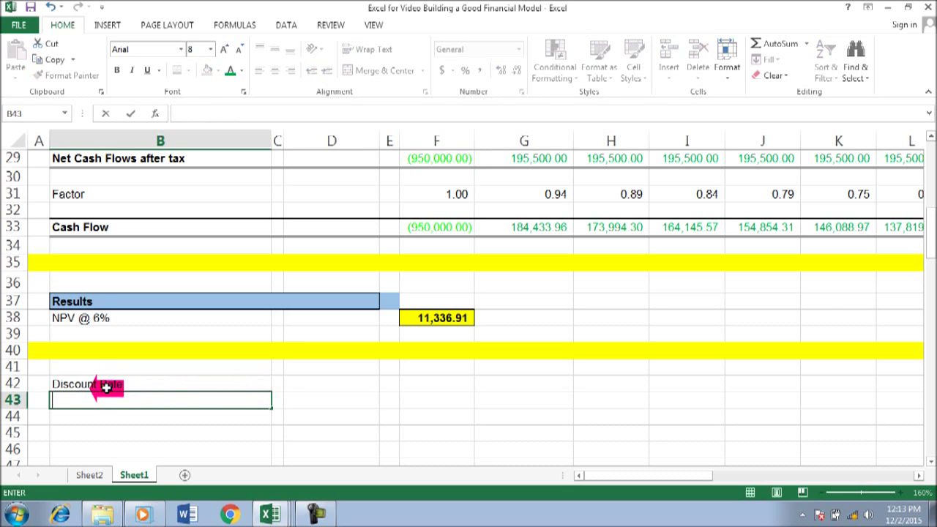
key("Escape")
left_click(106, 388)
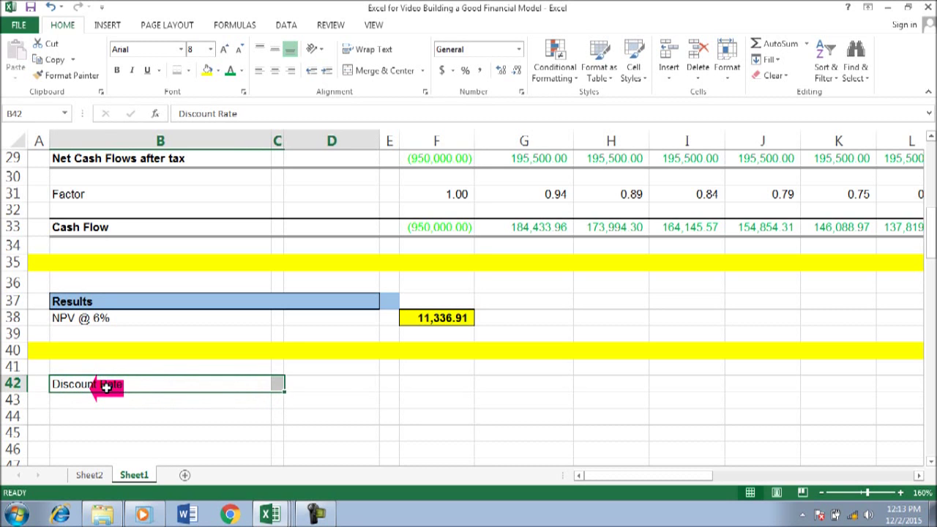
key("Down")
key("Down")
key("Down")
key("Up")
key("Up")
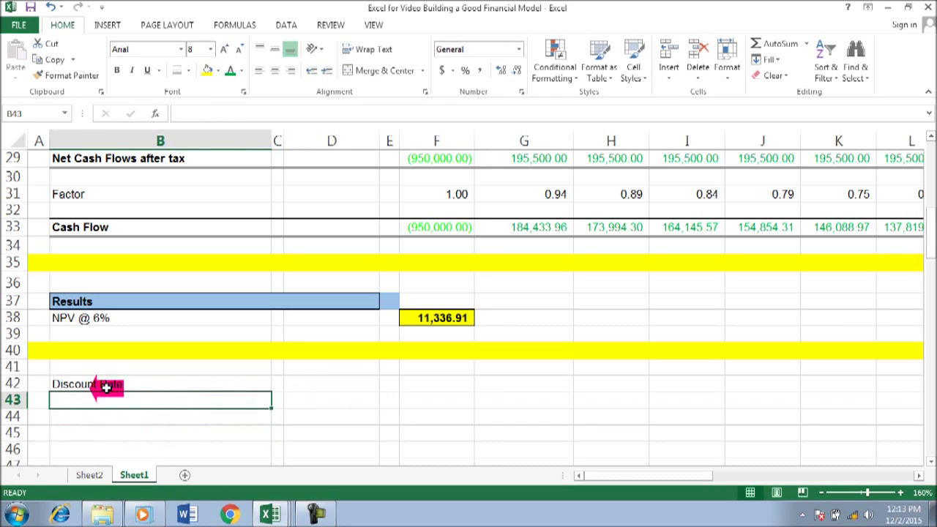
key("Right")
scroll(106, 388, "up", 10)
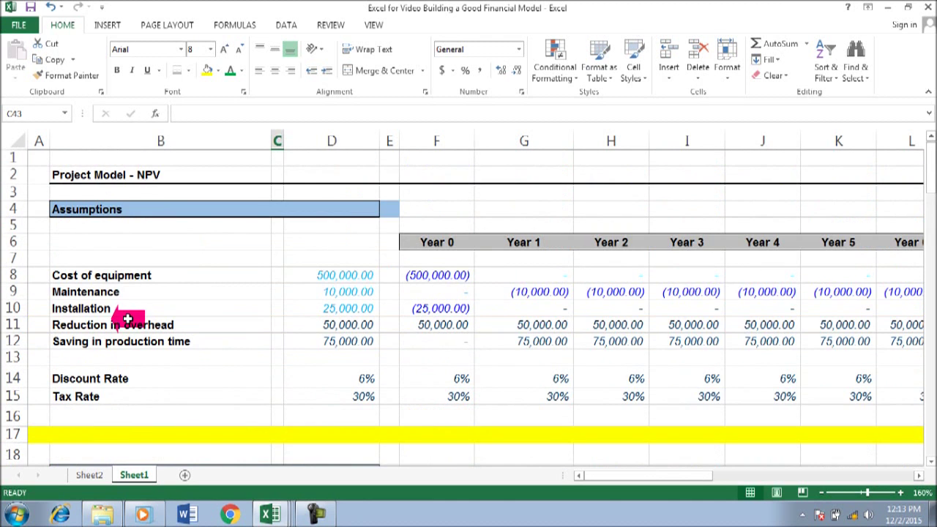
scroll(130, 318, "down", 9)
scroll(121, 335, "down", 1)
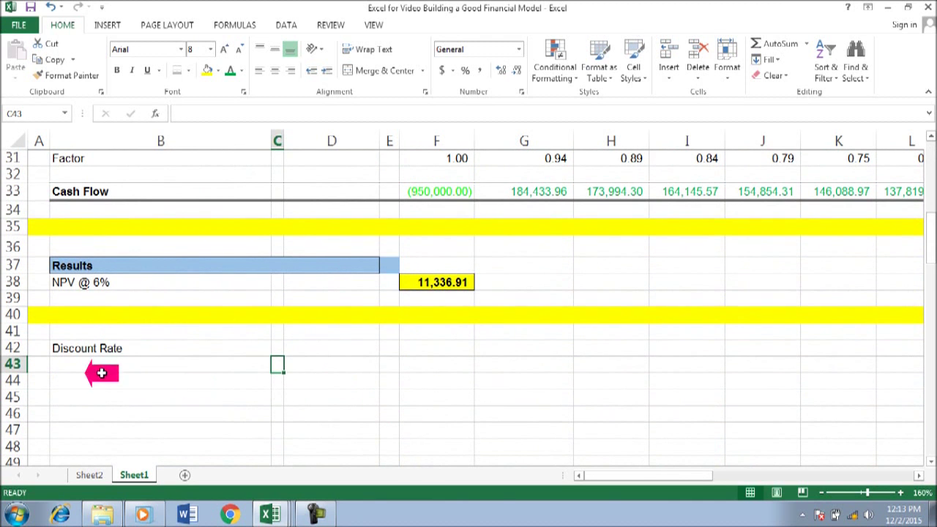
Step: Enter a 6% starting rate in B43
left_click(103, 363)
left_click(135, 362)
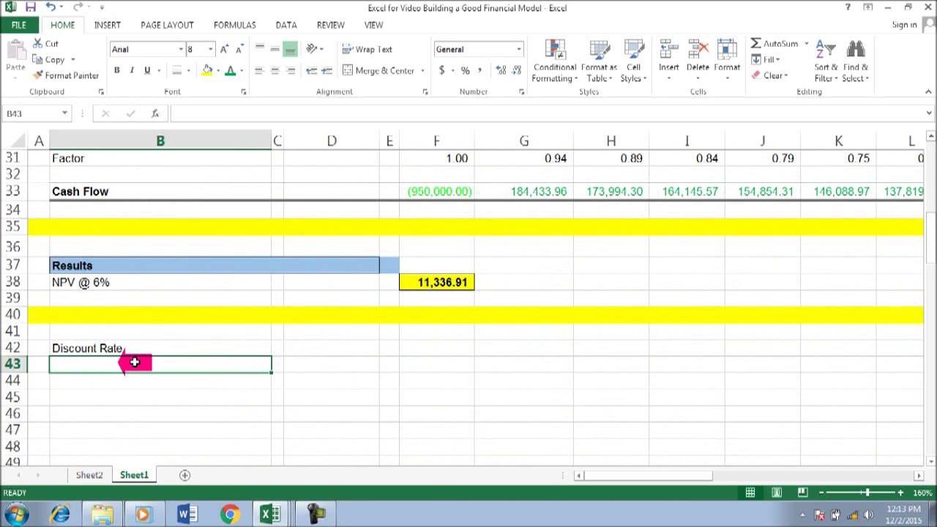
type("6%")
key("Return")
Step: Put a 0.50% step value in D42 and 1 in D43
key("Up")
key("Right")
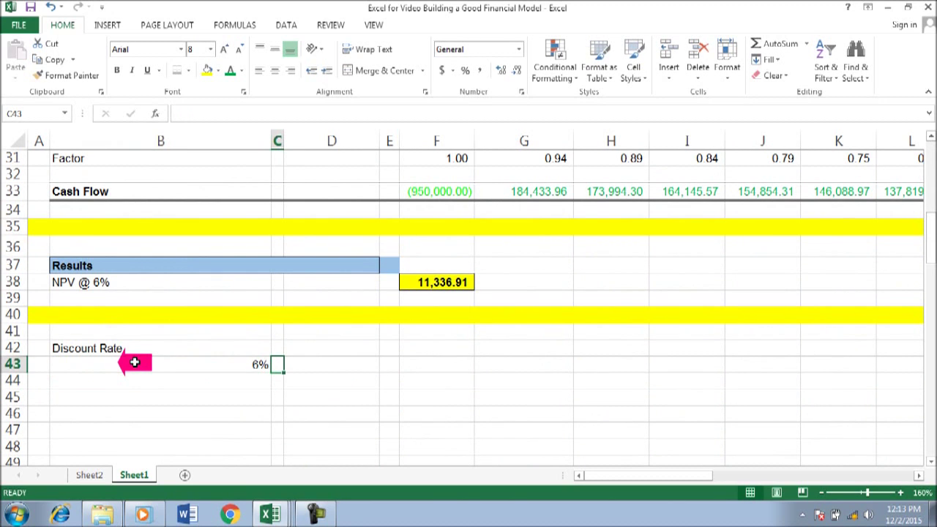
key("Right")
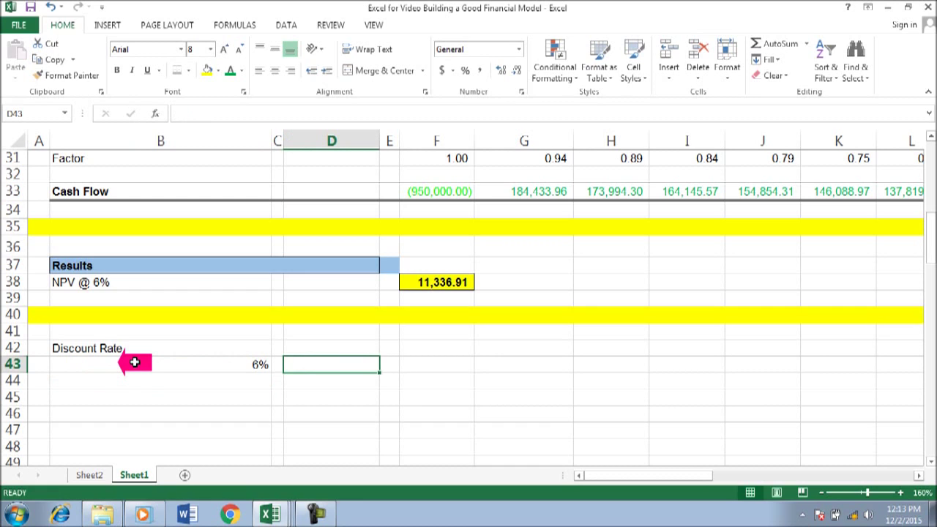
key("Up")
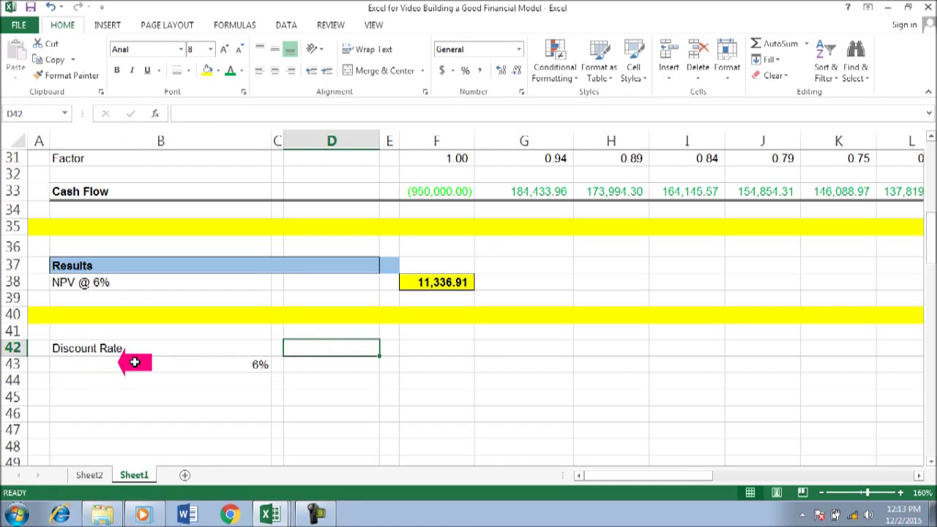
type("0.5")
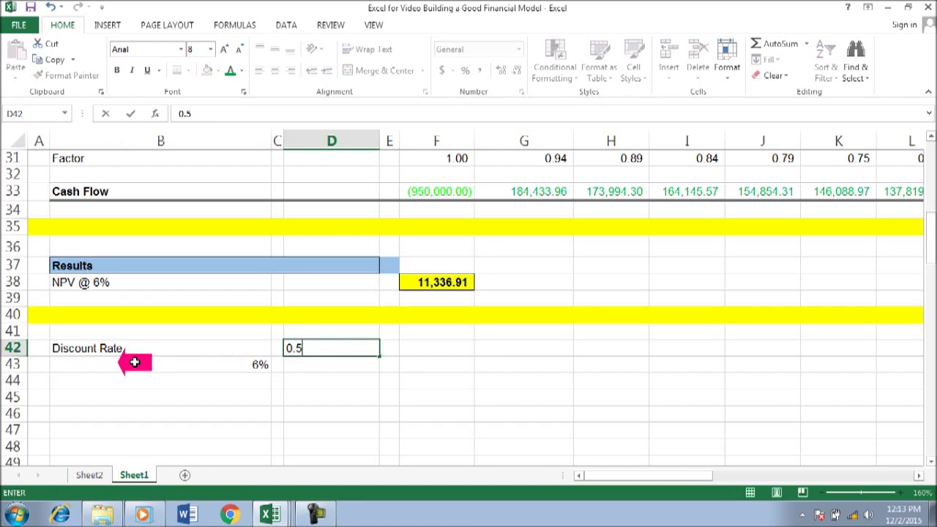
key("Return")
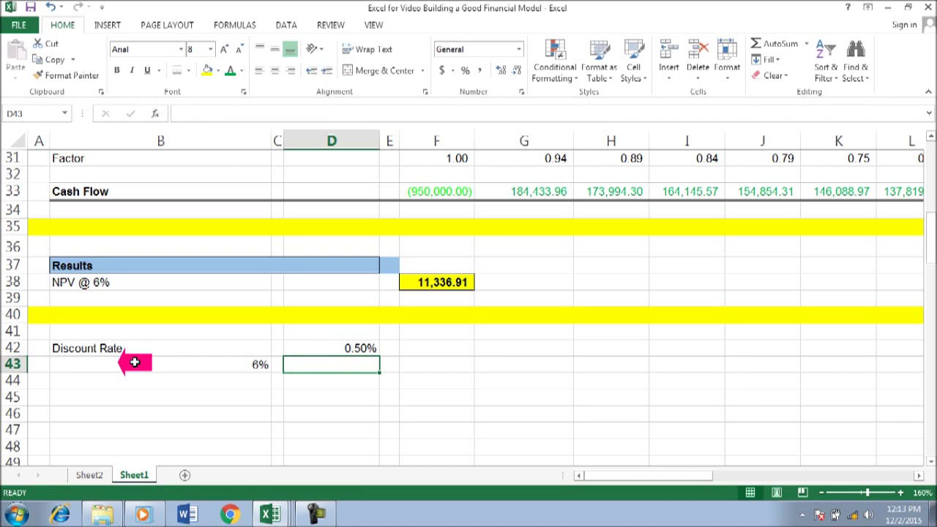
type("1")
key("Return")
Step: Begin a formula in B44 that references the rate in B43
key("Left")
key("Left")
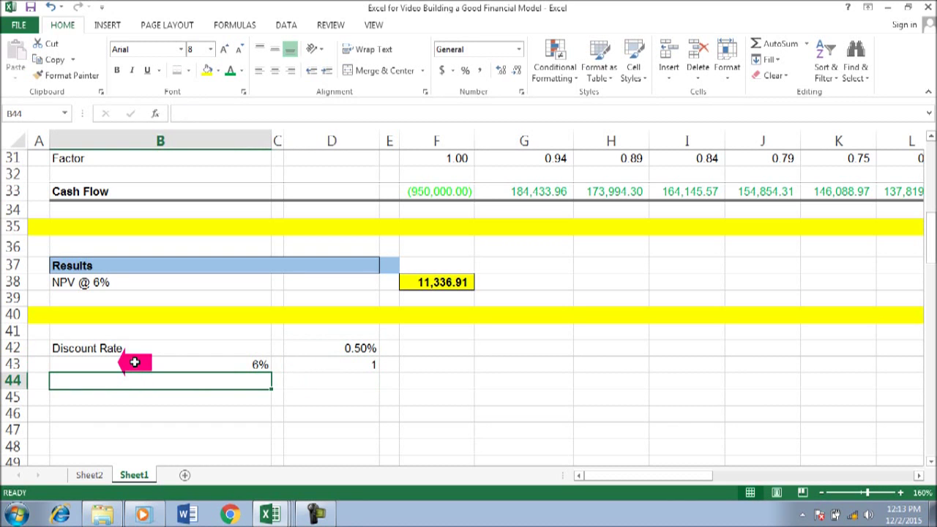
type("+")
left_click(134, 363)
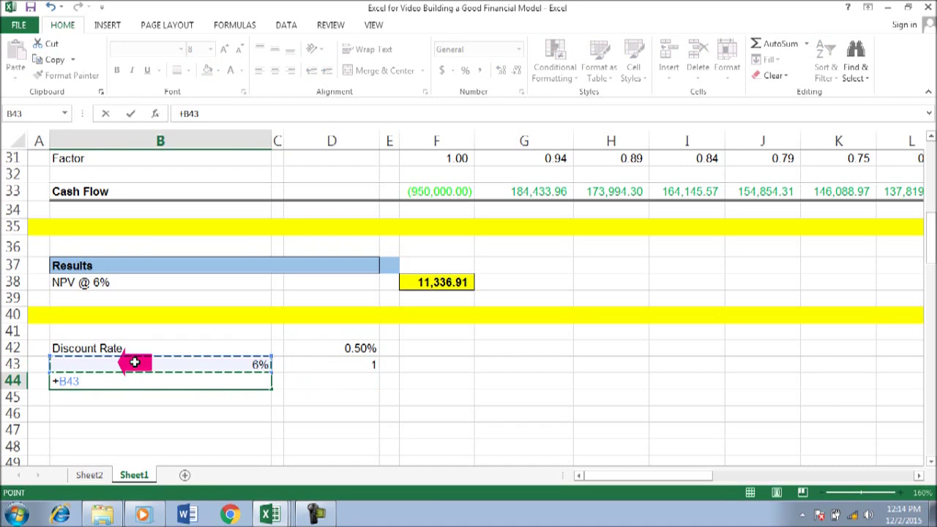
Step: Complete B44 as =B43+$D$42 and fill it down to B52
type("+")
key("Right")
key("Right")
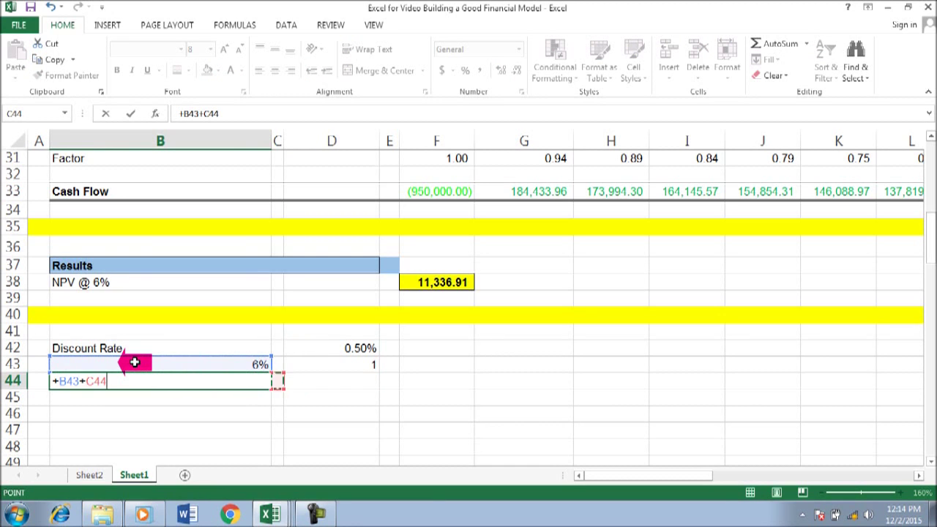
key("Up")
key("Up")
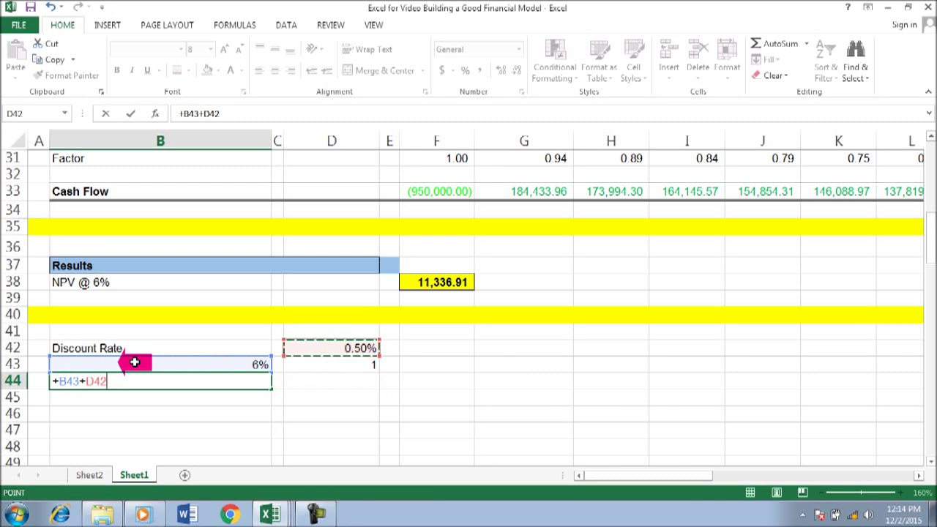
key("Return")
key("Up")
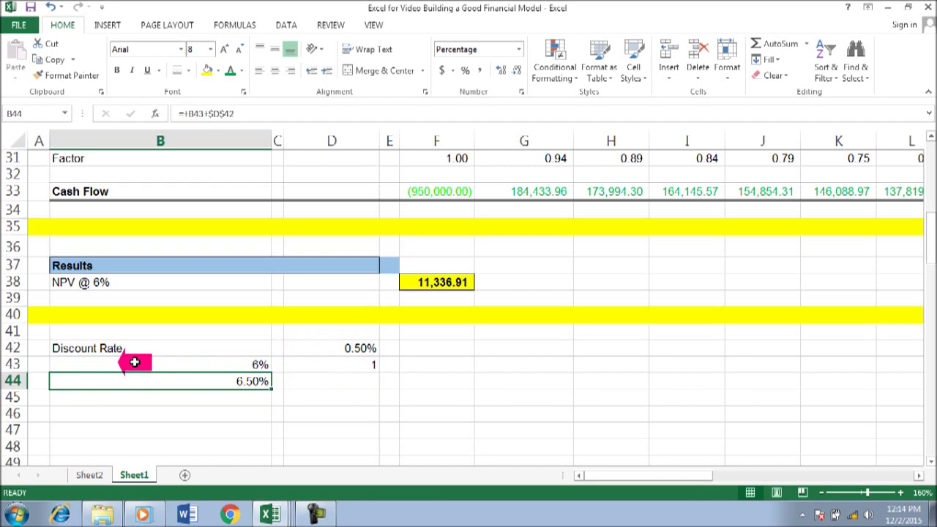
left_click_drag(271, 392, 259, 432)
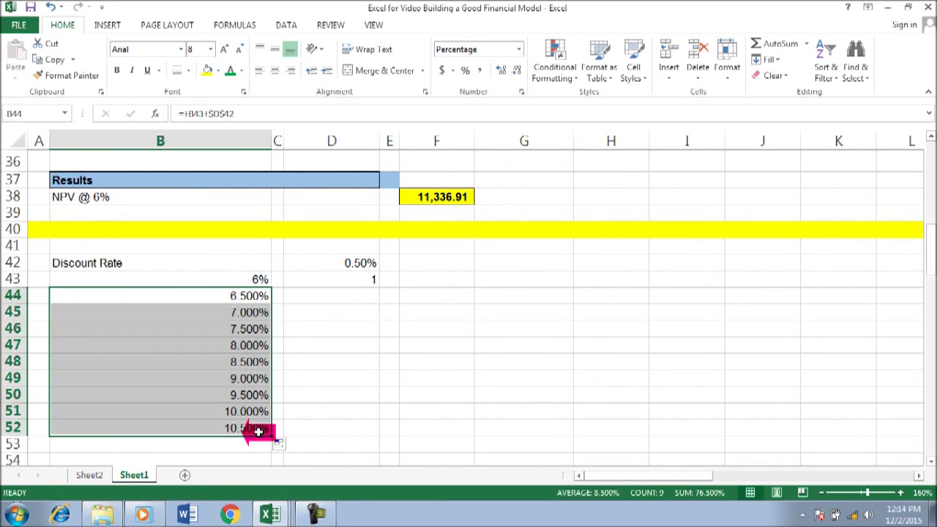
Step: Change the starting rate in B43 to 5%
left_click(252, 276)
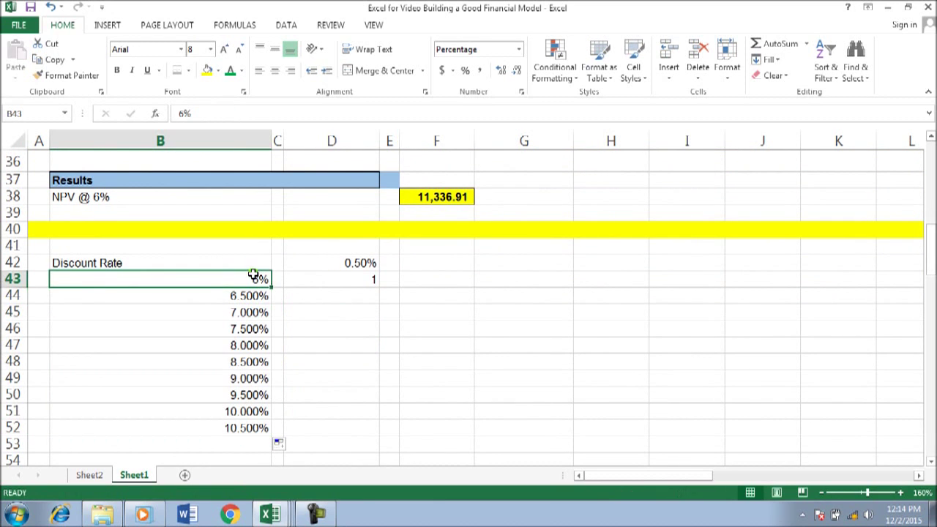
left_click(184, 112)
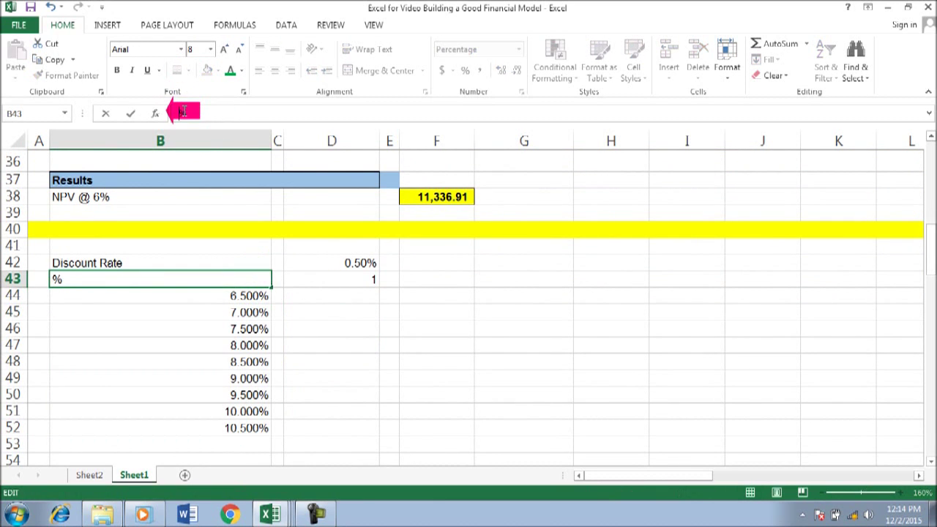
type("5")
key("Return")
Step: Format the rates in B43:B52 as percentages with two decimals
key("Right")
key("Left")
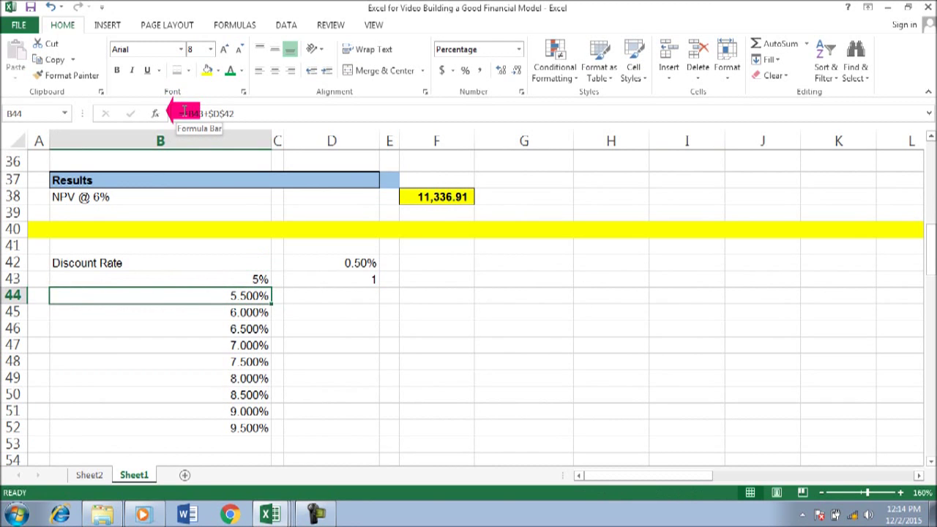
key("shift+Down")
key("shift+Down")
key("shift+Down")
key("shift+Down")
key("shift+Down")
key("shift+Down")
key("shift+Down")
key("shift+Down")
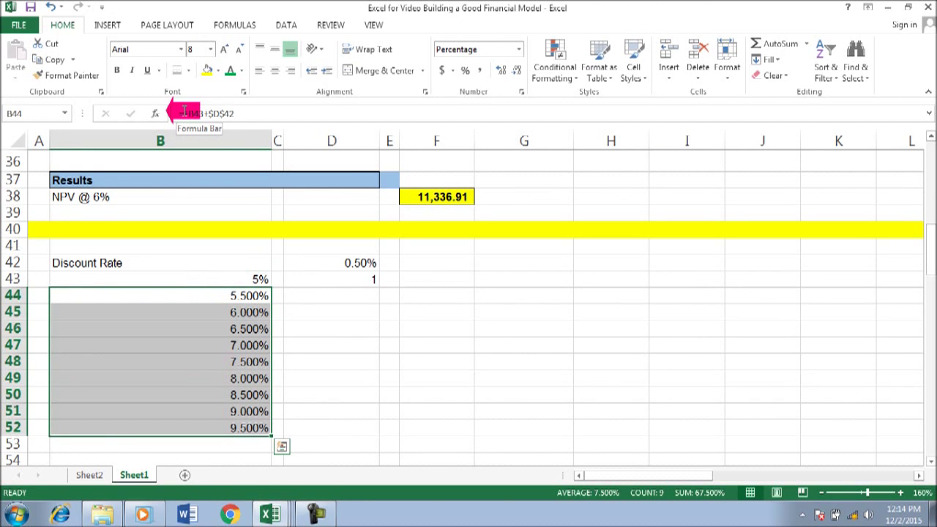
key("ctrl+shift+5")
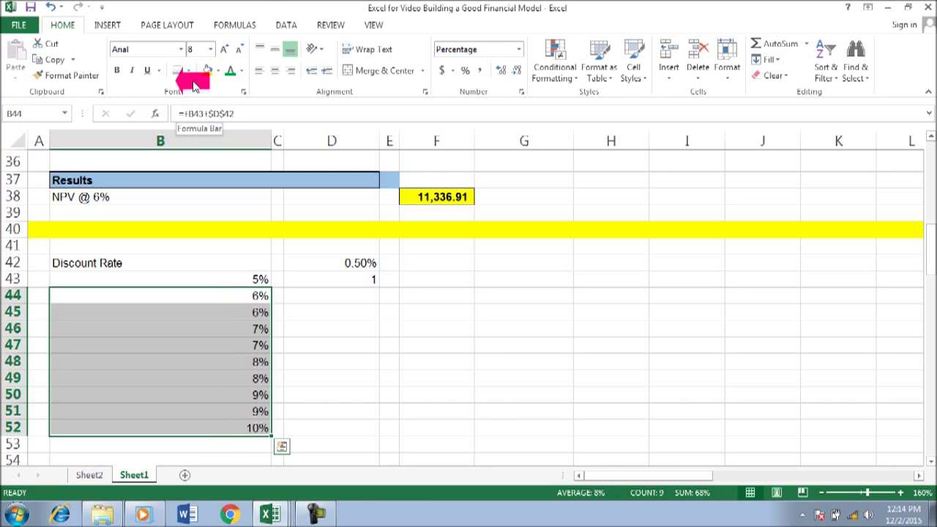
left_click(502, 71)
left_click(502, 71)
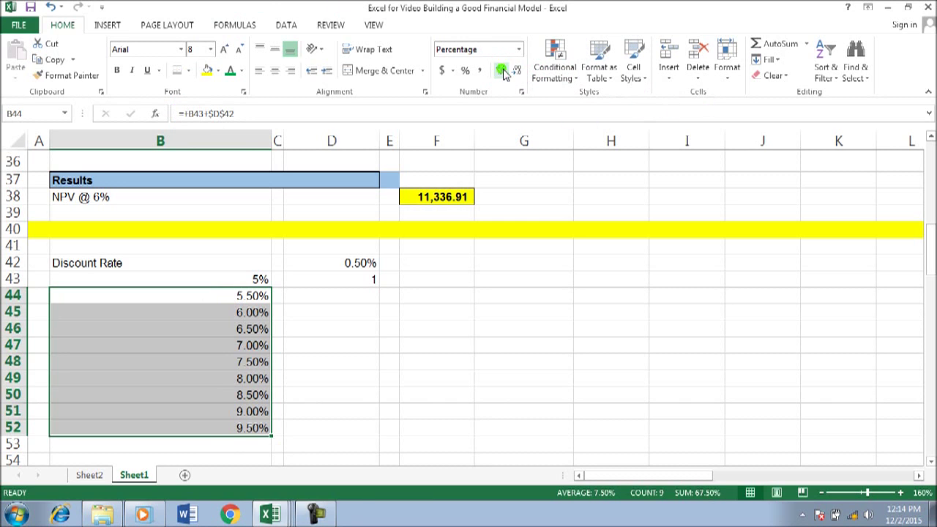
left_click(247, 268)
left_click(250, 277)
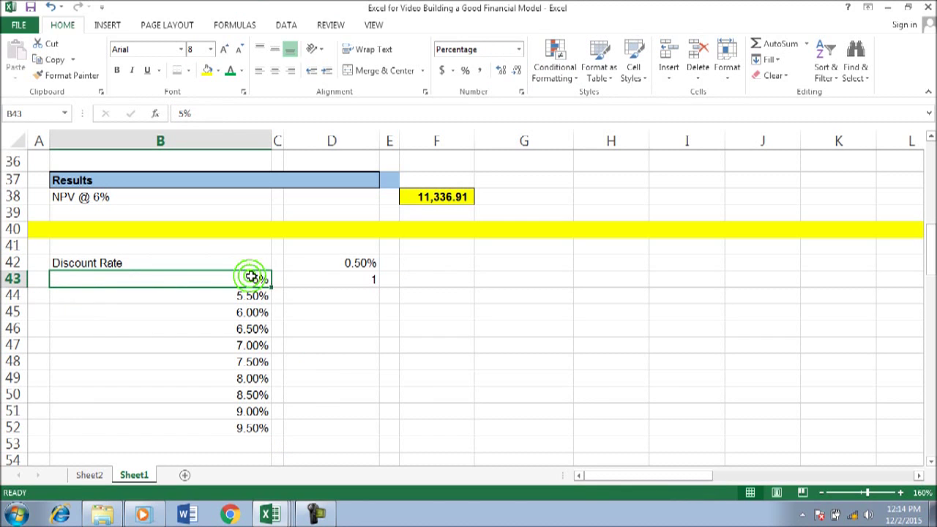
left_click(250, 277)
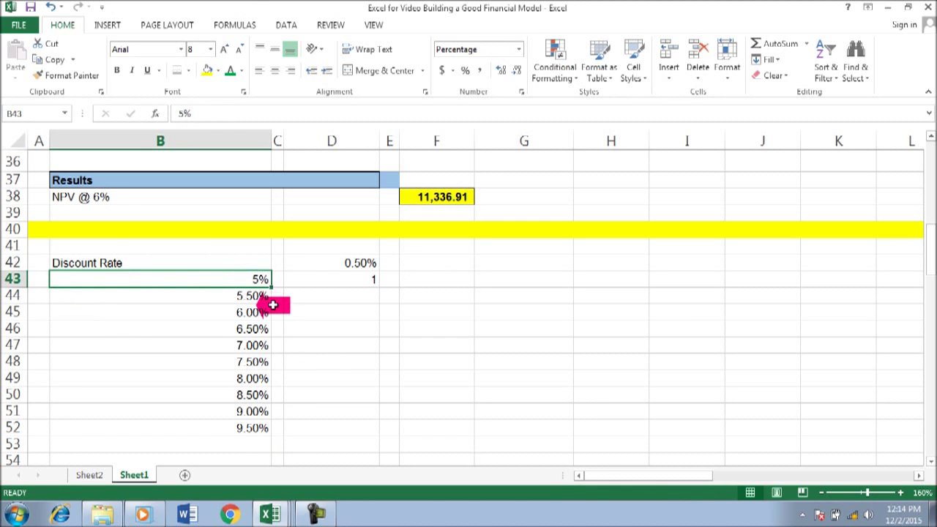
left_click(500, 69)
left_click(501, 69)
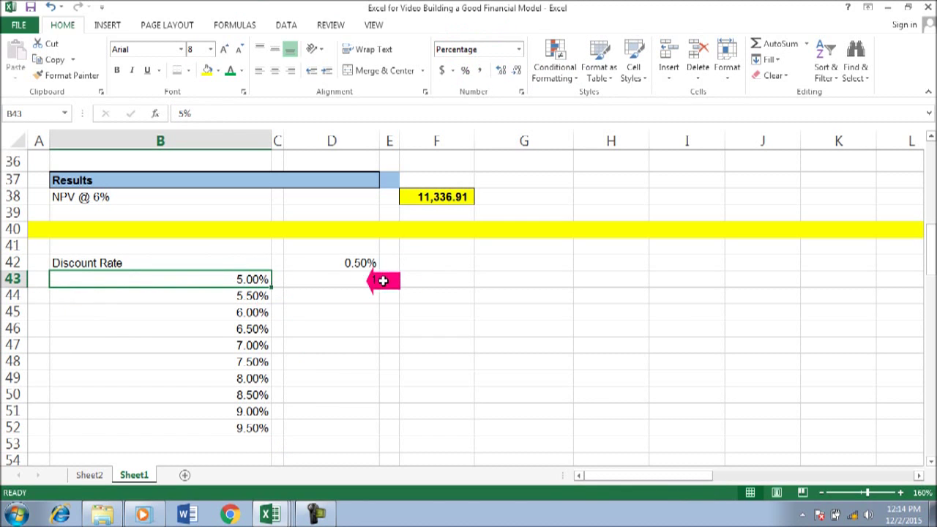
left_click(359, 261)
Step: Outline the header block B42:D43 with a border and select the rate rows B44:D52
left_click_drag(127, 261, 337, 277)
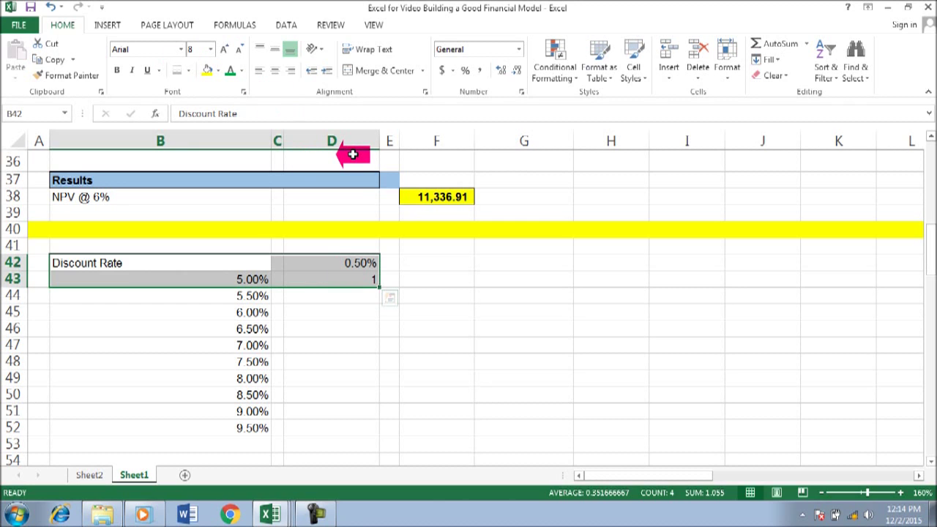
key("Down")
key("Down")
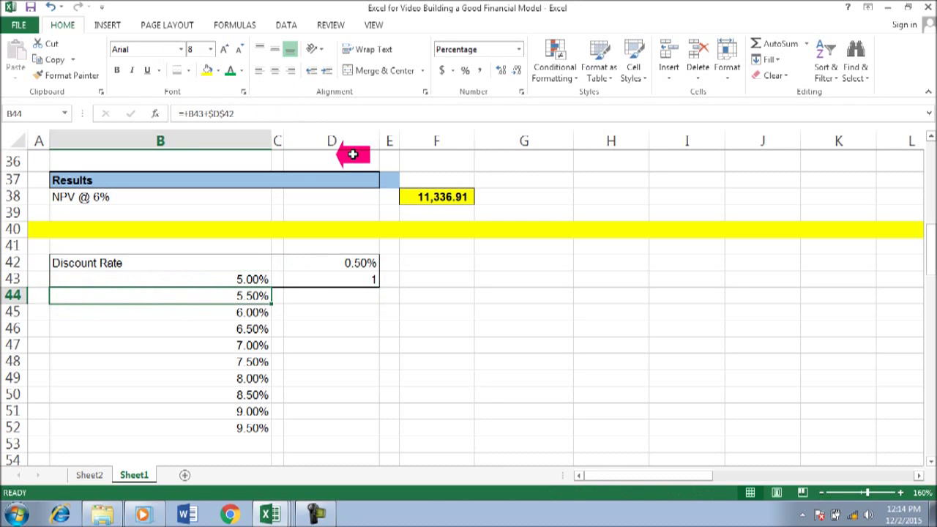
key("shift+Right")
key("shift+Right")
key("shift+Down")
key("shift+Down")
key("shift+Down")
key("shift+Down")
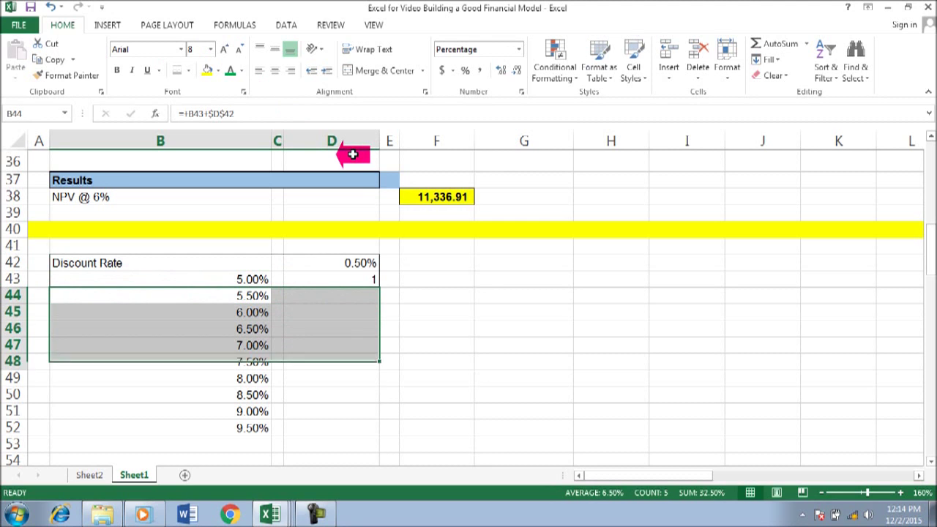
key("shift+Down")
key("shift+Down")
key("shift+Down")
key("shift+Down")
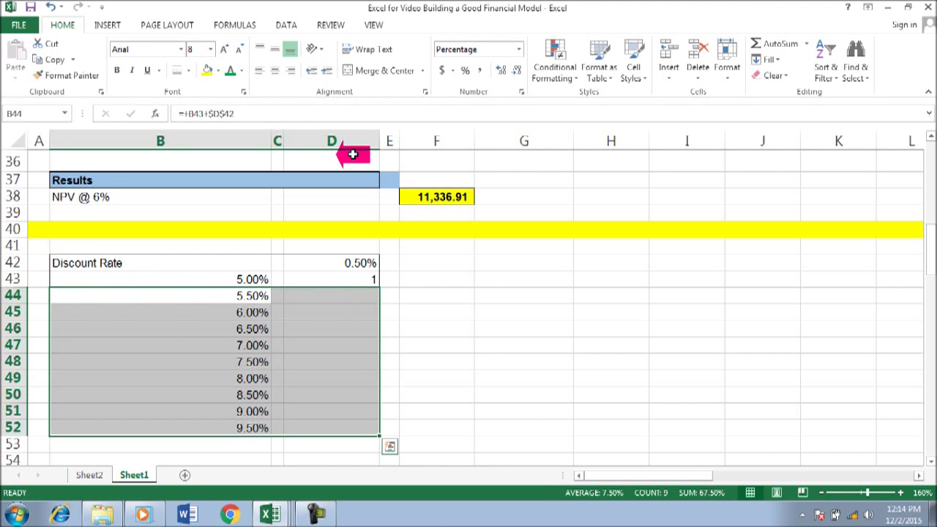
left_click(202, 344)
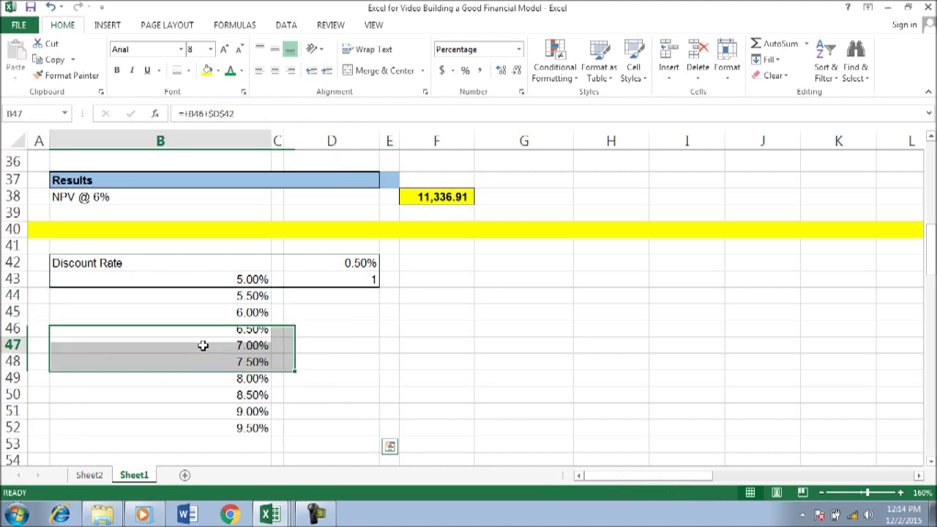
left_click_drag(192, 296, 290, 428)
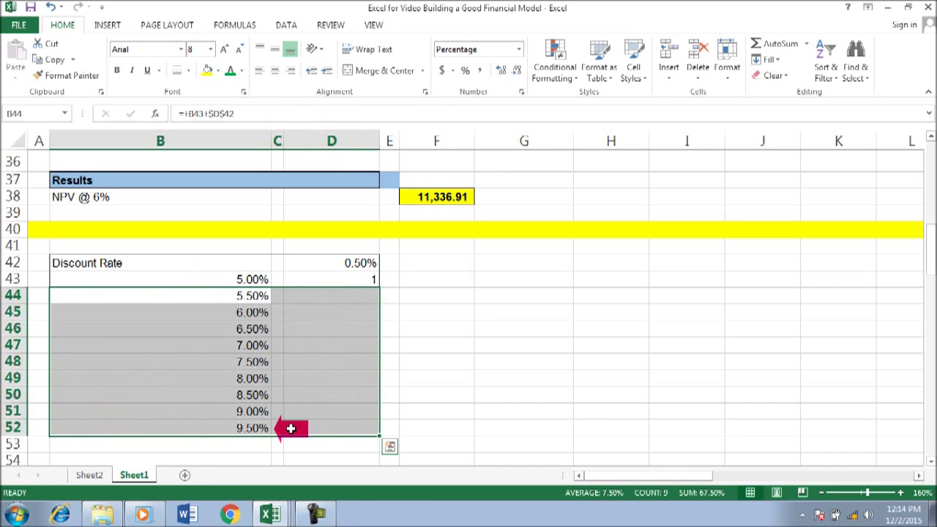
Step: Fill B44:D52 orange and the header block B42:D43 light blue
left_click(218, 70)
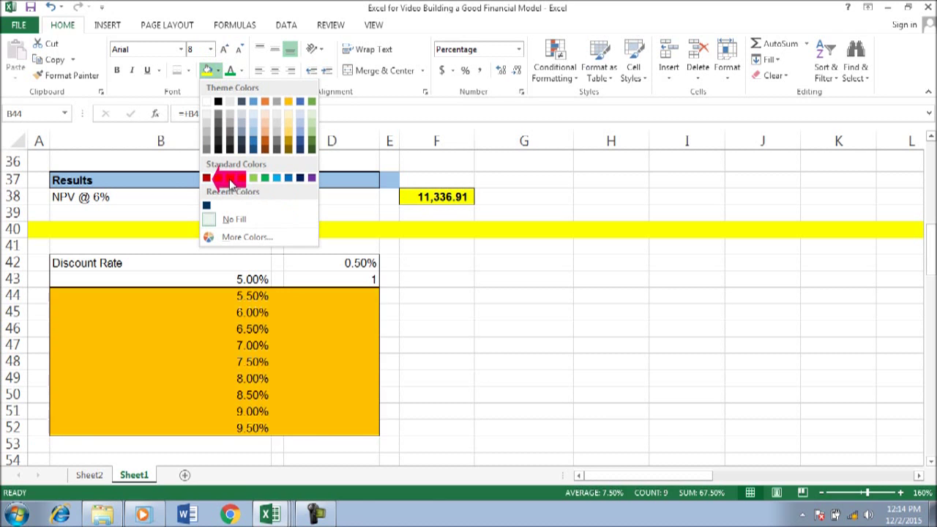
left_click(230, 178)
left_click_drag(147, 263, 352, 274)
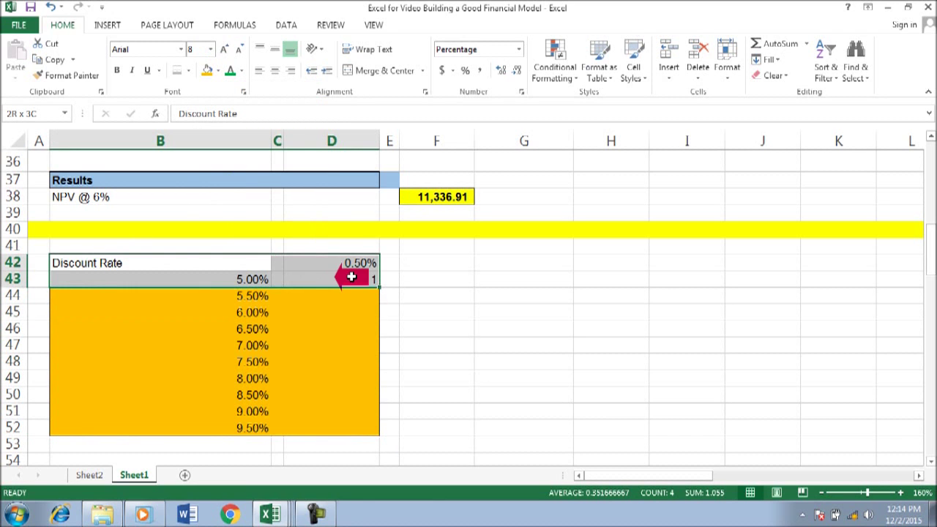
left_click(218, 71)
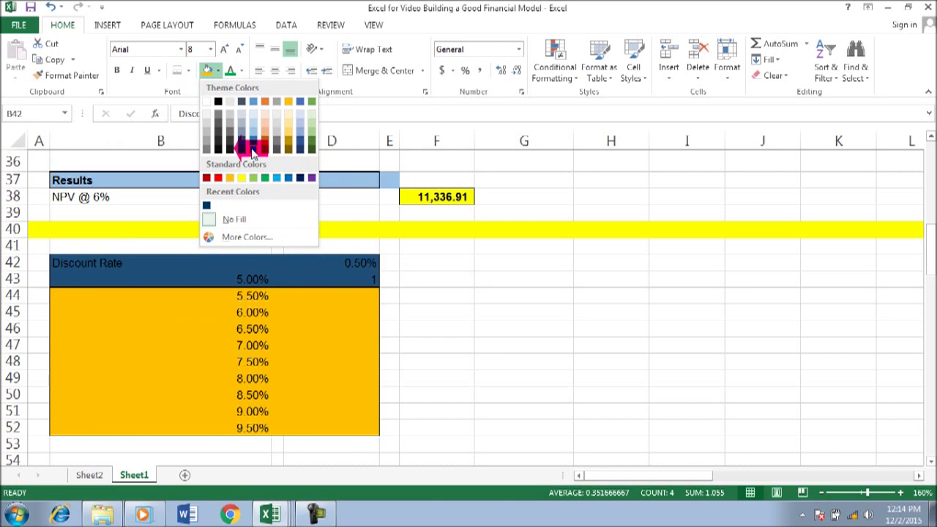
left_click(305, 120)
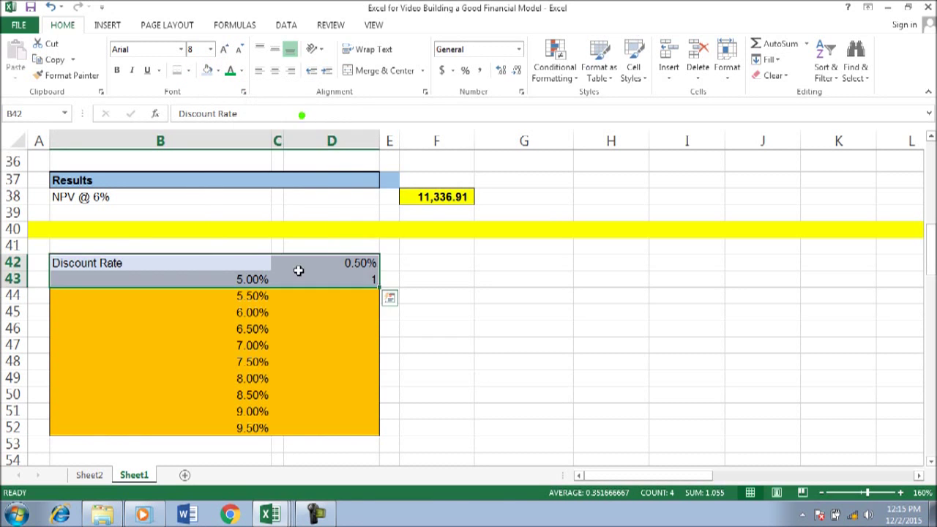
left_click(257, 329)
Step: Enter =OFFSET(B43,D43,0) in D44 to look up the selected rate
left_click(346, 293)
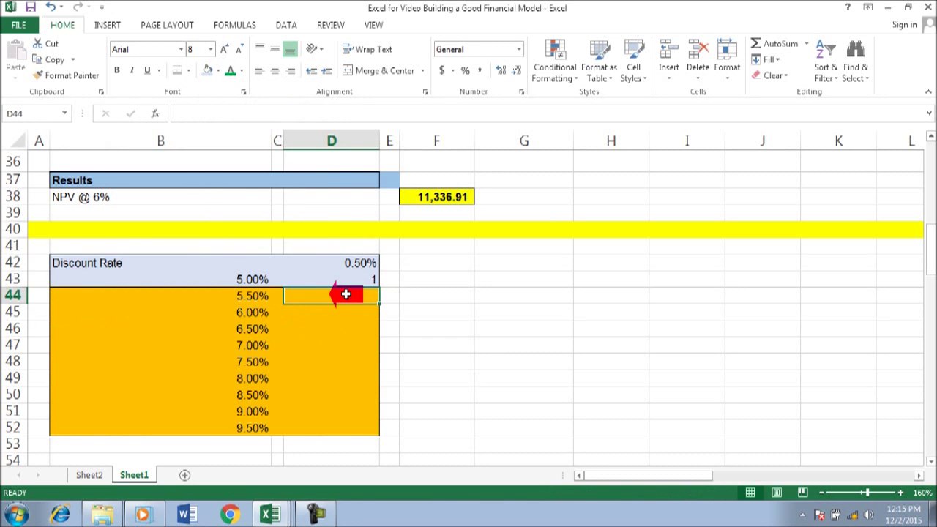
type("=offset(")
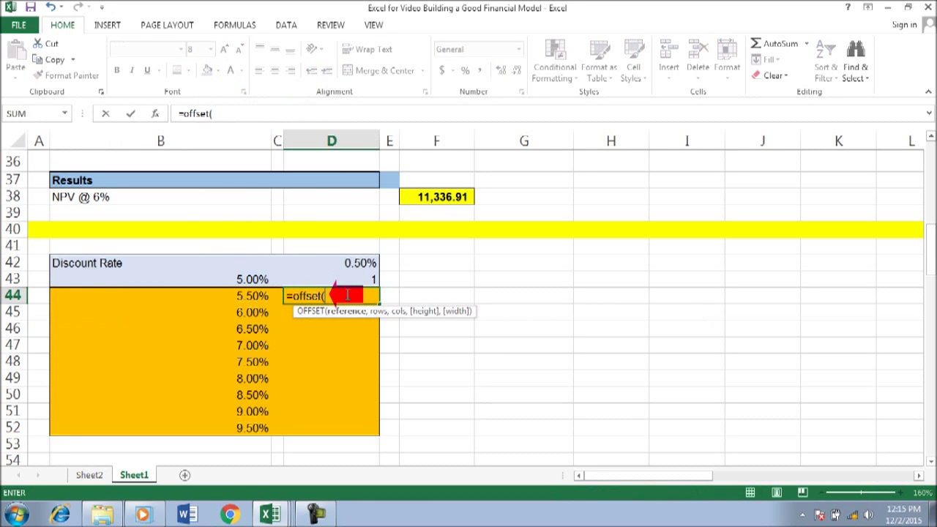
key("Left")
key("Up")
type(",")
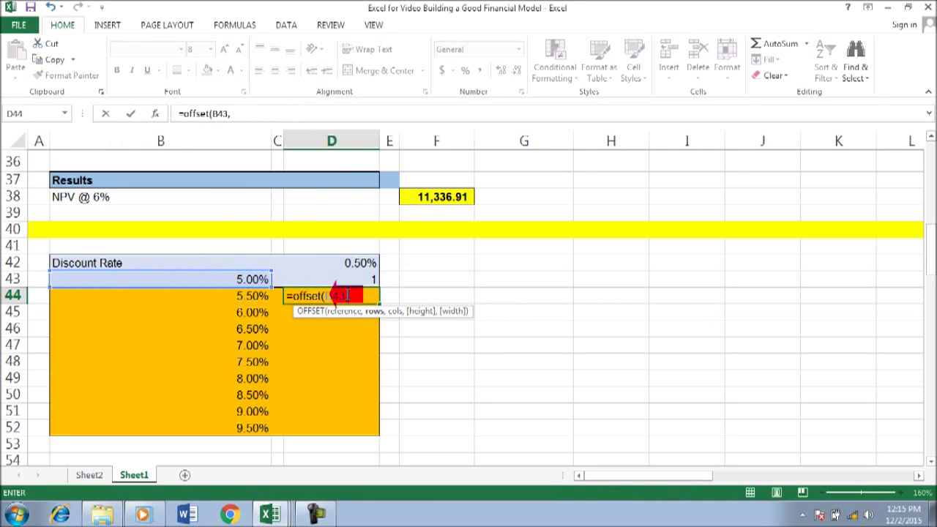
key("Up")
type(",")
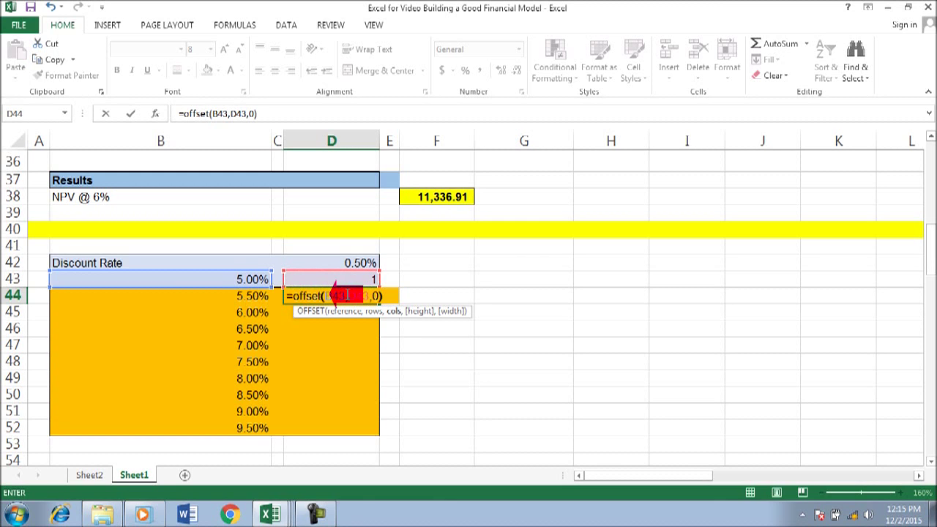
key("Return")
key("Up")
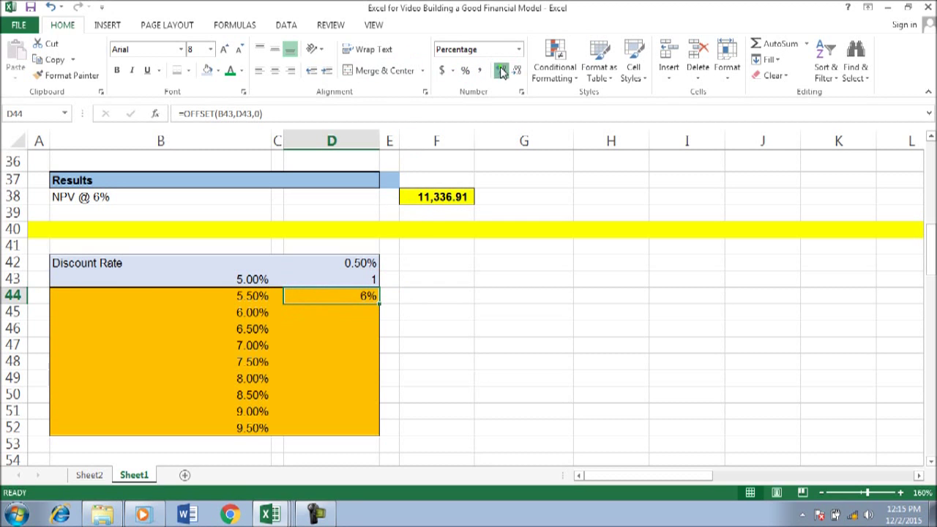
Step: Try selector values 2, then 4, and finally 7 in D43
left_click(336, 278)
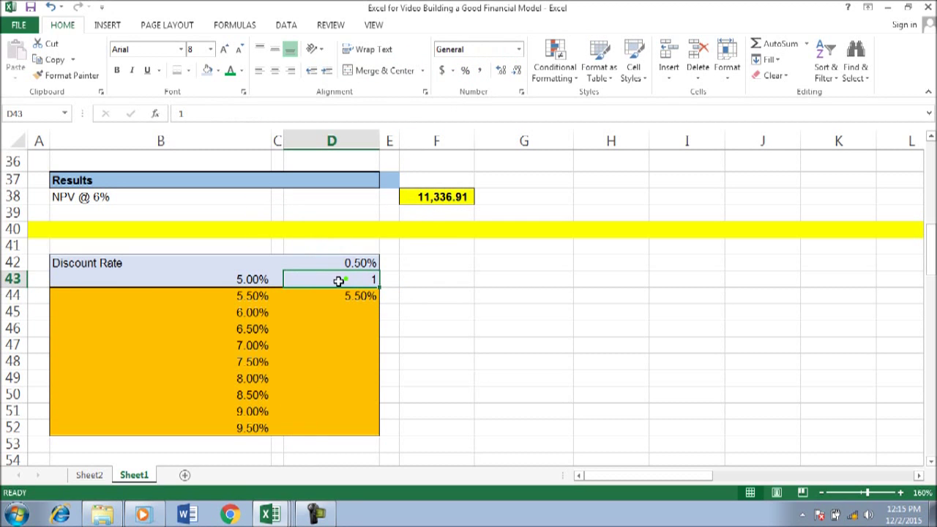
type("2")
key("Return")
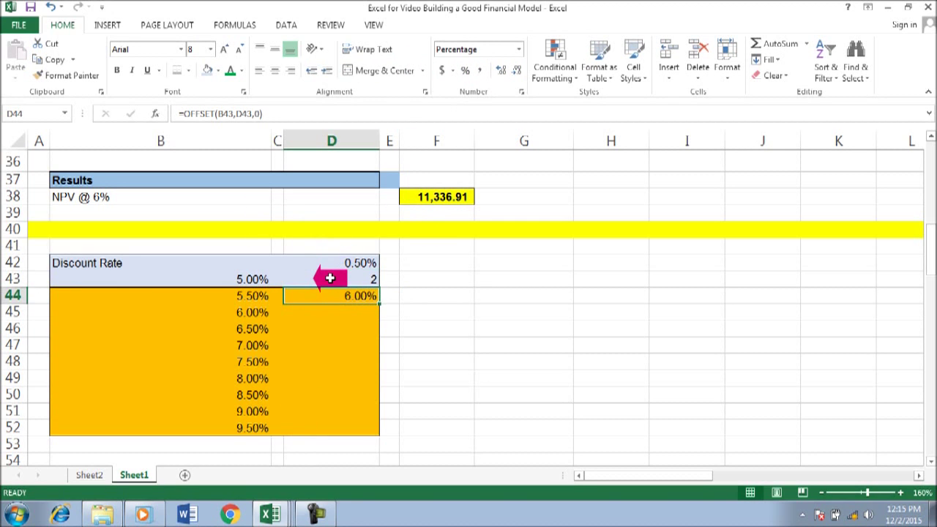
left_click(330, 278)
type("4")
key("Return")
left_click(330, 278)
type("7")
key("Return")
Step: Check the rate list in column B down to 9.50% against D44's result
key("Left")
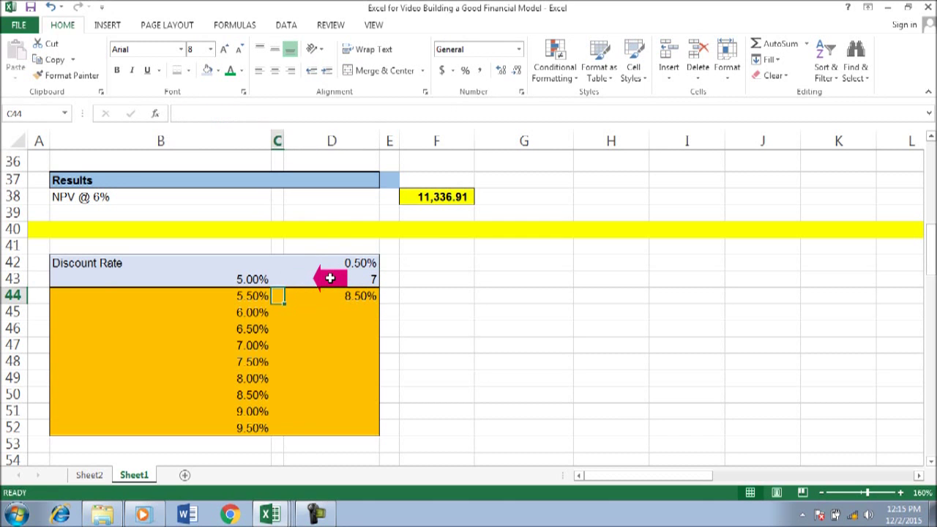
key("Left")
key("Down")
key("Down")
key("Down")
key("Down")
key("Down")
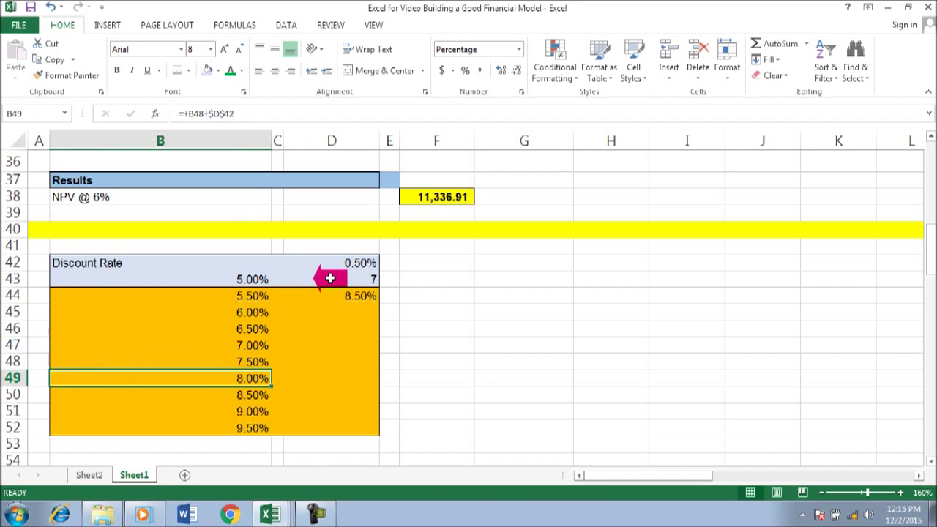
key("Down")
key("Down")
key("Down")
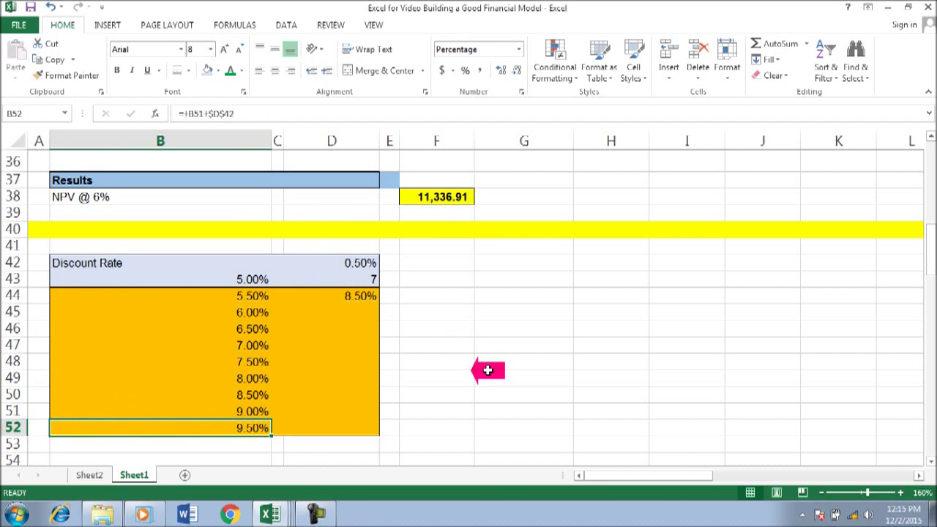
scroll(488, 370, "up", 9)
left_click(337, 245)
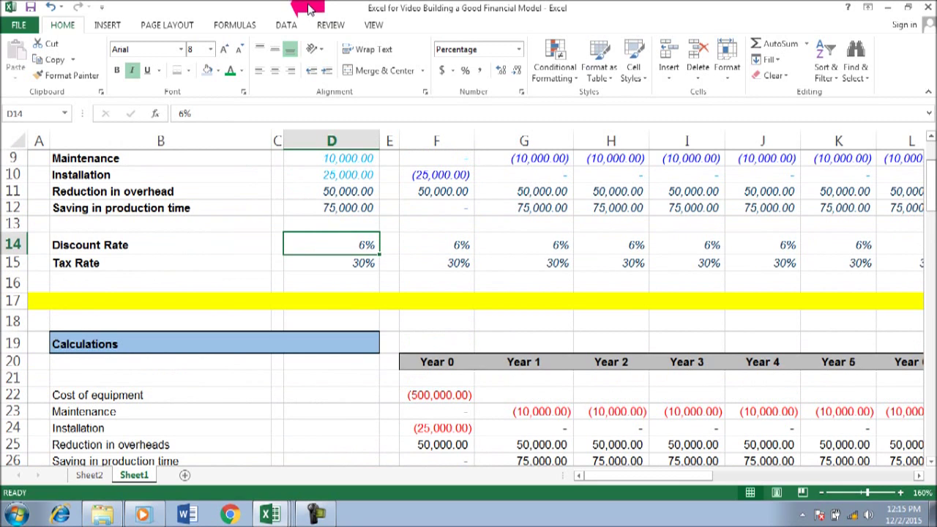
left_click(329, 25)
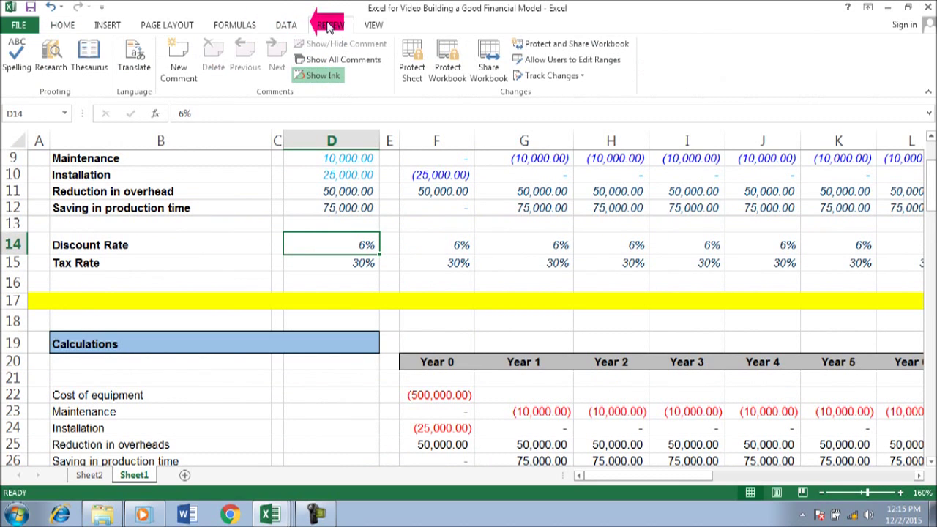
left_click(286, 25)
left_click(256, 25)
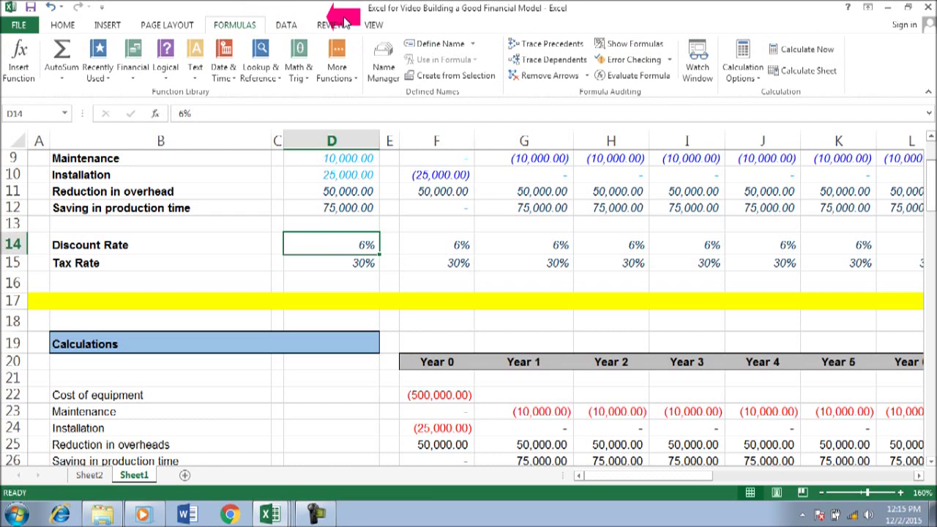
left_click(373, 25)
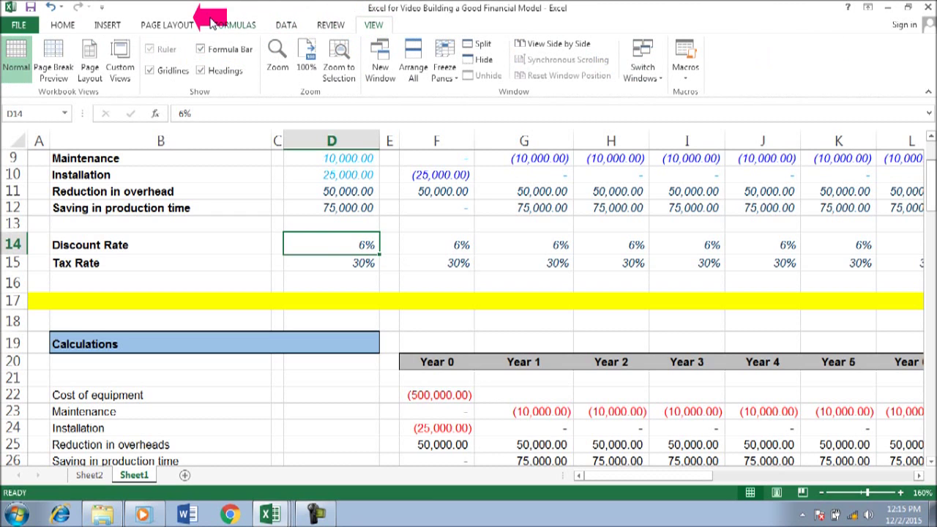
left_click(233, 25)
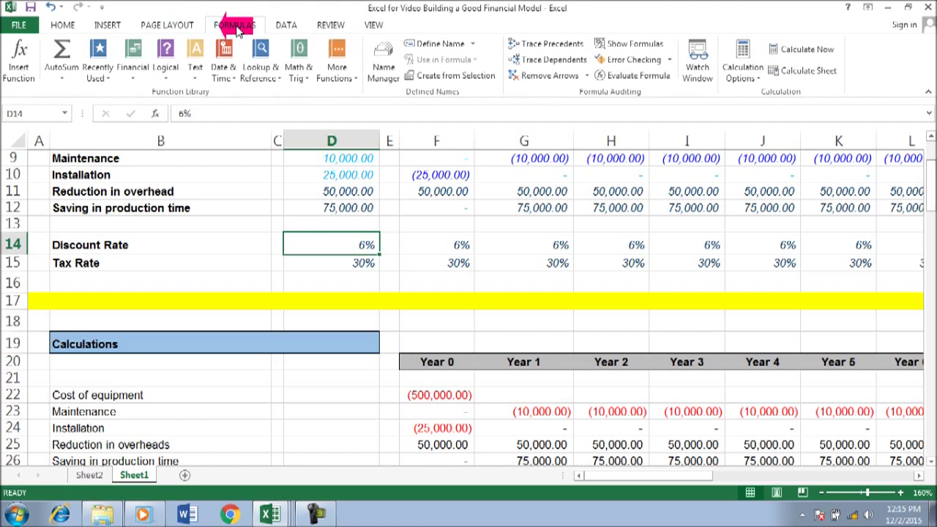
left_click(107, 24)
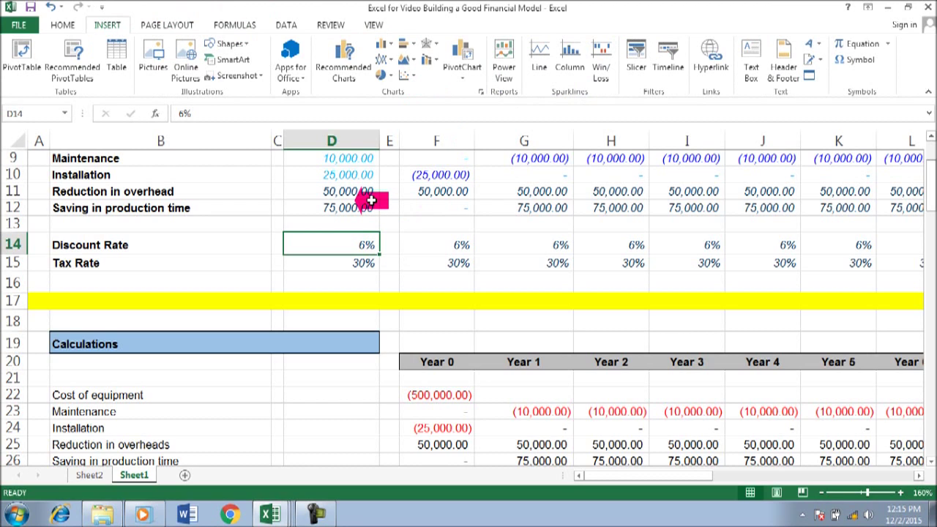
left_click(373, 25)
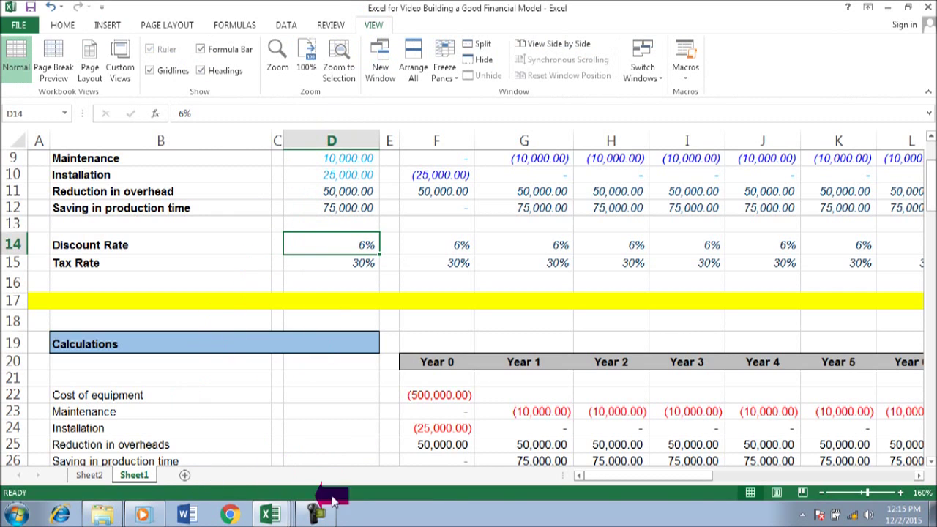
left_click(316, 515)
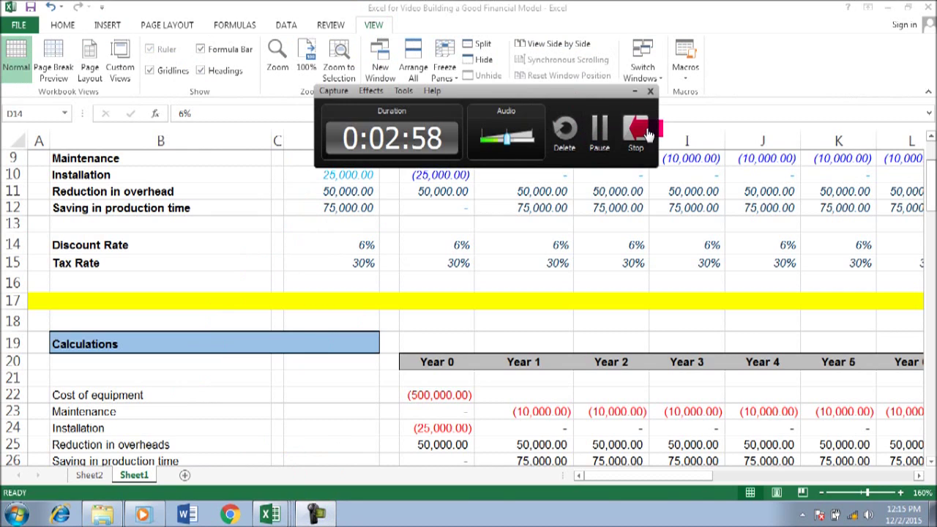